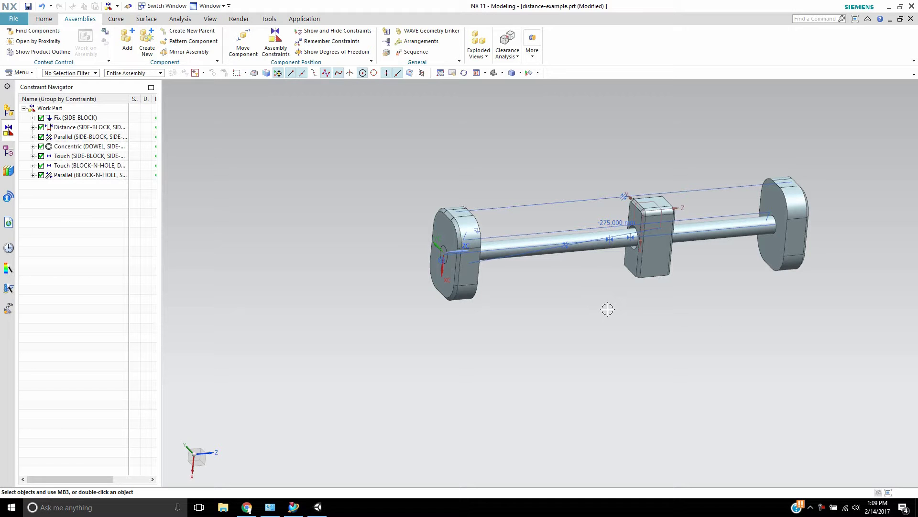
Delete the Distance constraint from the Constraint Navigator and inspect the six remaining constraints.
middle_click_drag(560, 285, 502, 328)
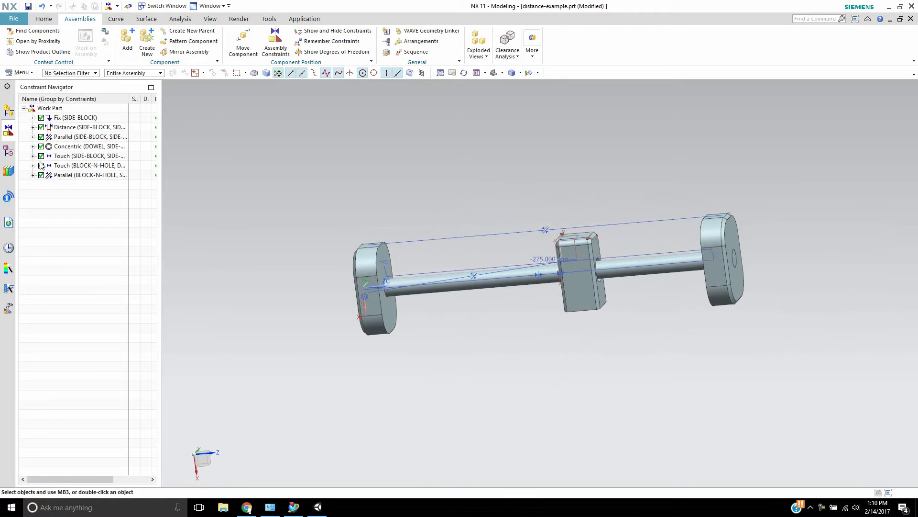
right_click(74, 129)
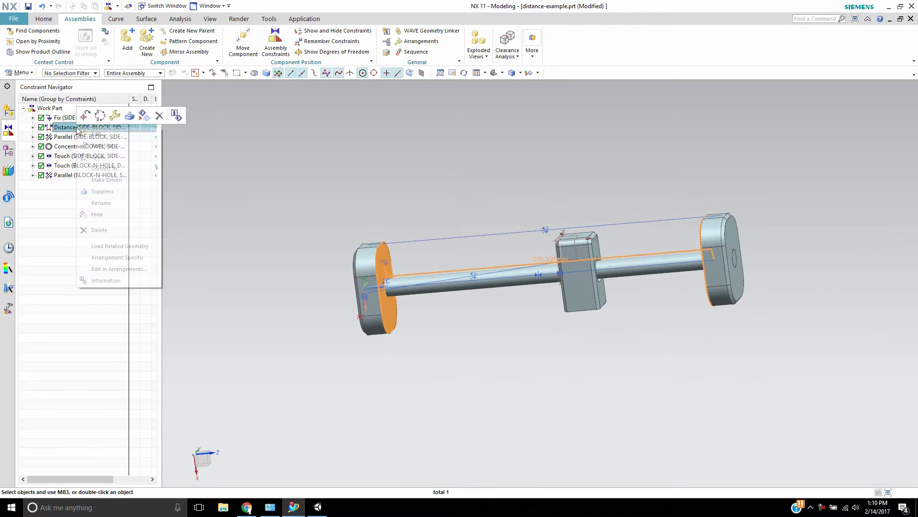
left_click(96, 231)
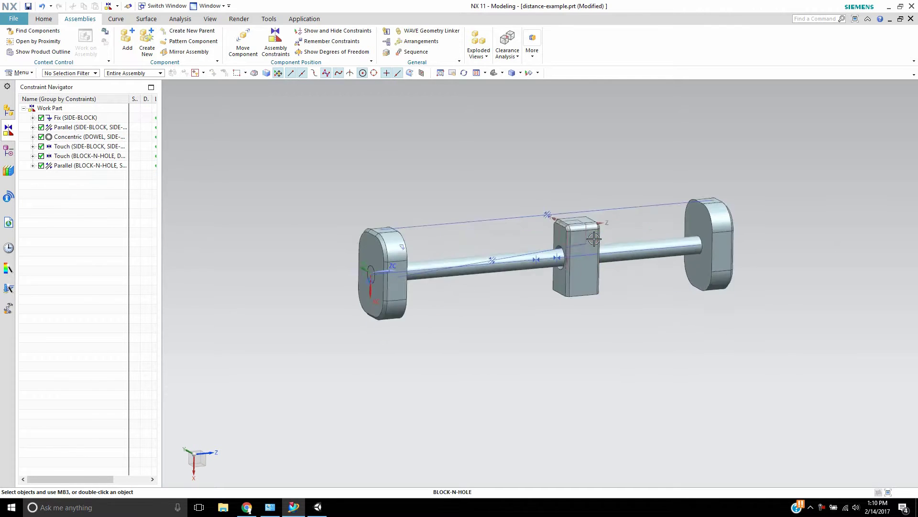
scroll(576, 181, "up", 3)
middle_click_drag(576, 181, 588, 199)
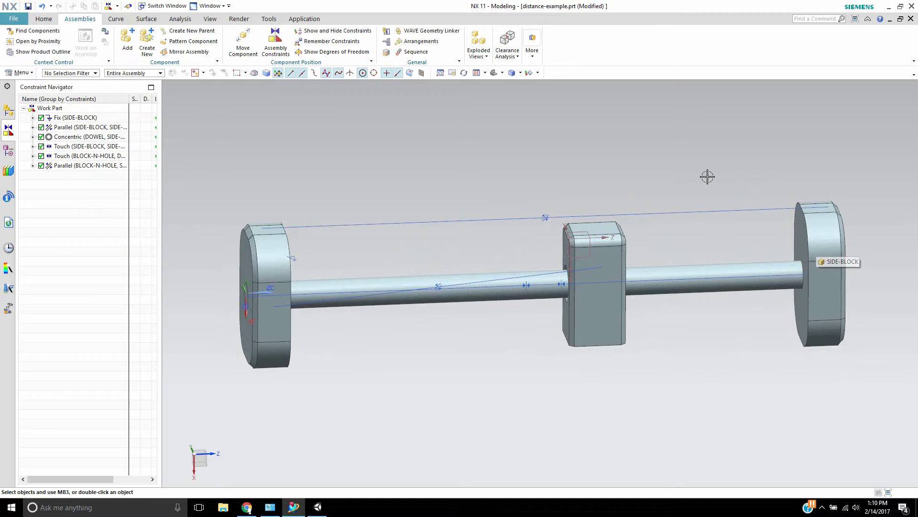
scroll(666, 196, "down", 1)
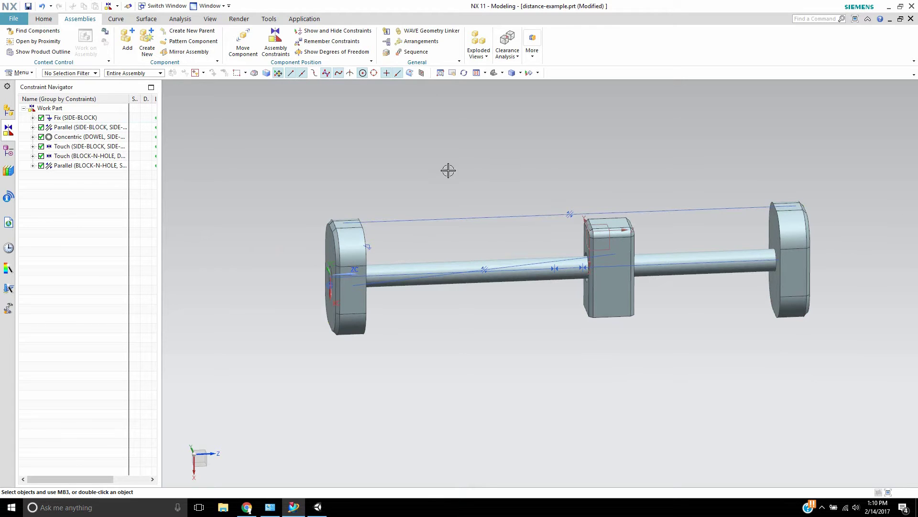
scroll(651, 226, "up", 2)
scroll(611, 217, "down", 2)
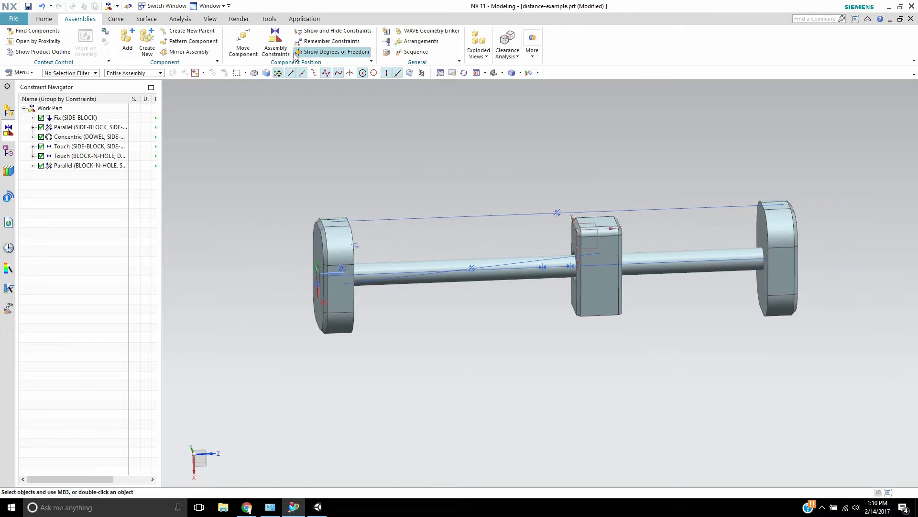
Start a Distance constraint from the block-n-hole face to the side block face.
left_click(276, 43)
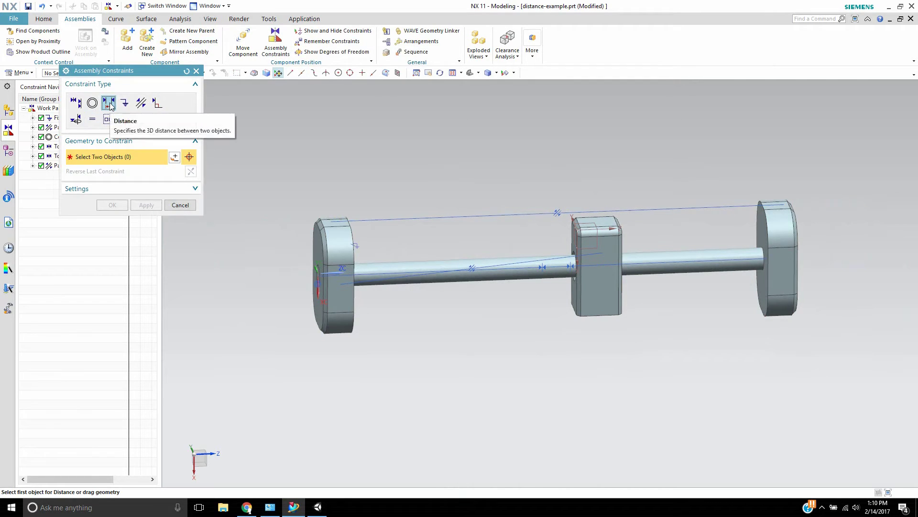
left_click_drag(134, 70, 237, 84)
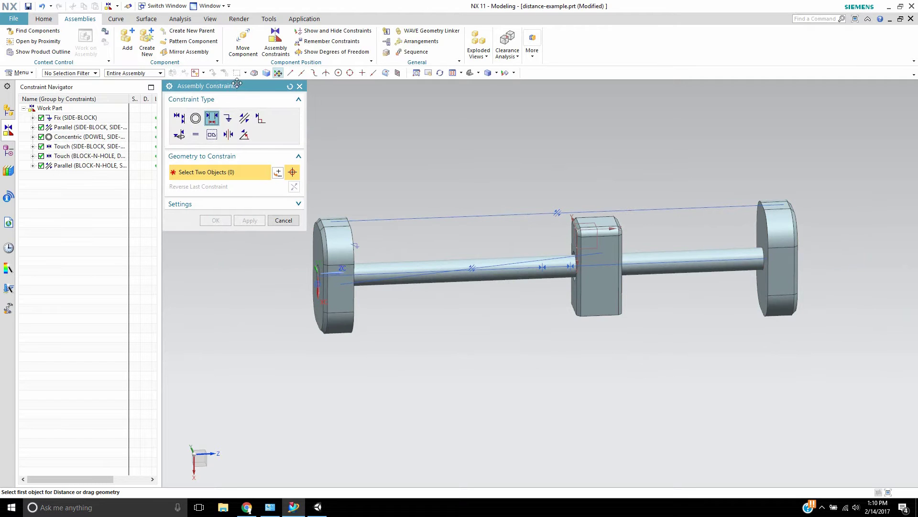
middle_click_drag(551, 188, 477, 172)
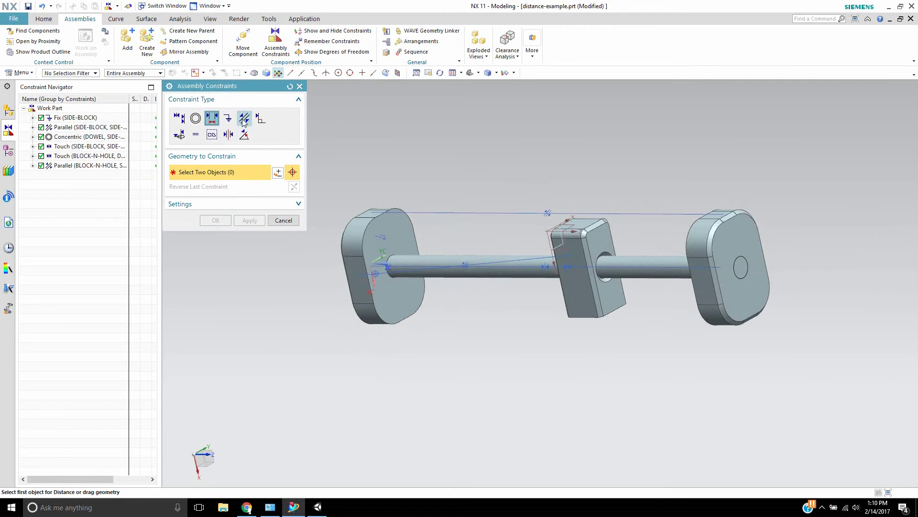
scroll(624, 238, "up", 3)
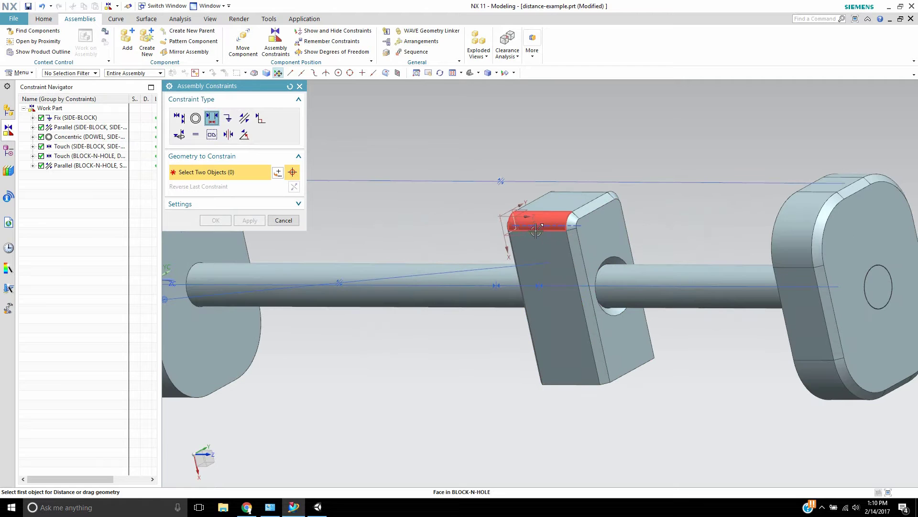
left_click(594, 238)
middle_click_drag(602, 189, 636, 146)
left_click(889, 270)
Slide the block along the dowel to 28 mm and expand the Distance Limits options.
scroll(682, 191, "down", 3)
middle_click_drag(683, 191, 717, 200)
scroll(604, 232, "up", 5)
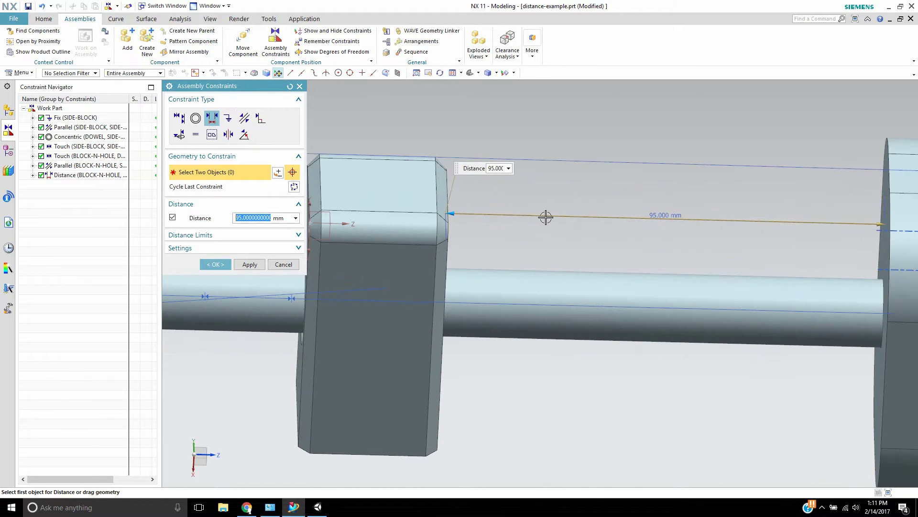
left_click_drag(449, 213, 710, 215)
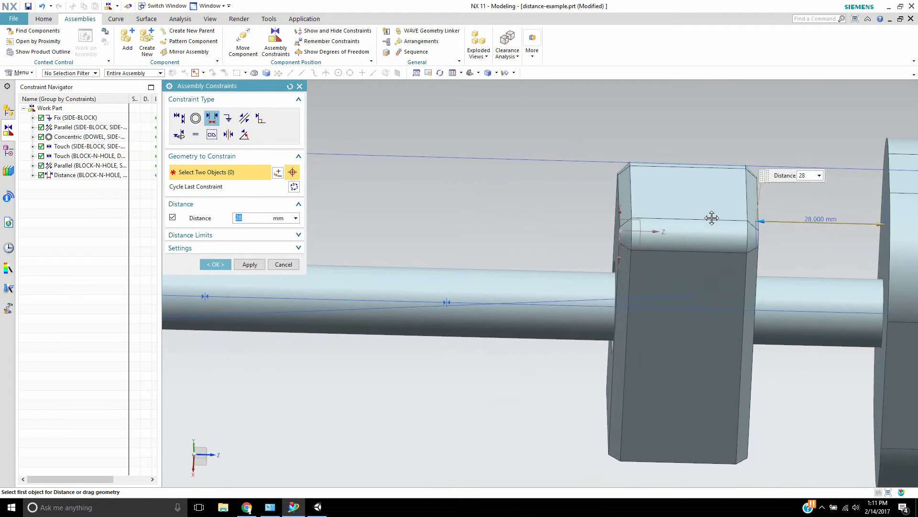
left_click(226, 236)
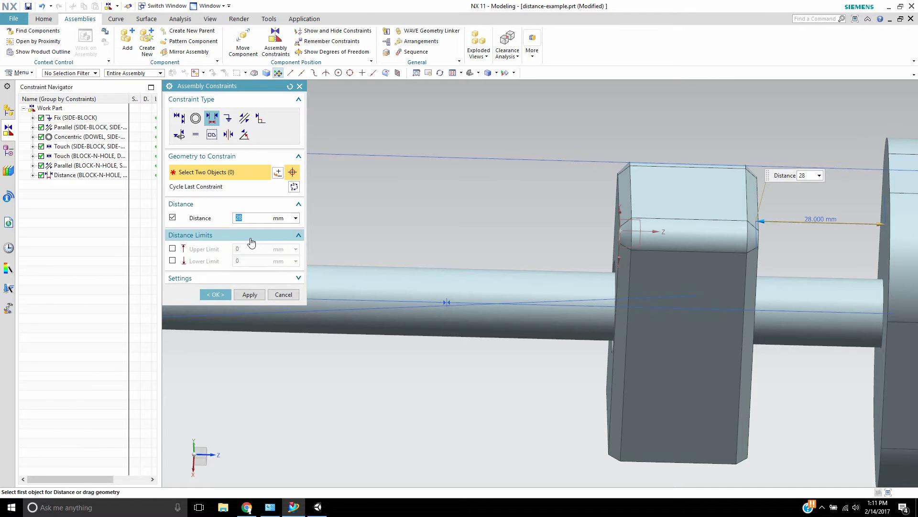
scroll(760, 161, "down", 3)
Cancel the pending 28 mm Distance constraint and discard the unapplied changes.
left_click(550, 166)
middle_click_drag(549, 166, 653, 182)
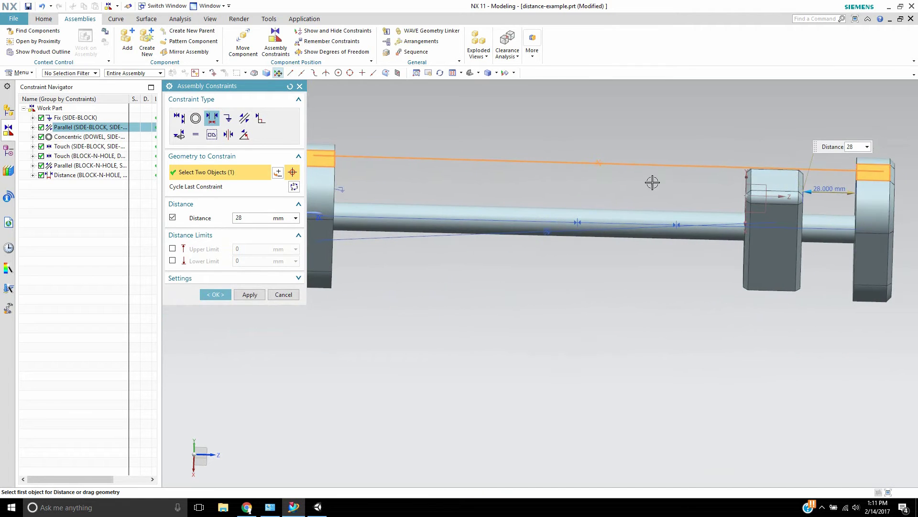
middle_click_drag(440, 211, 440, 288, "shift")
left_click(284, 294)
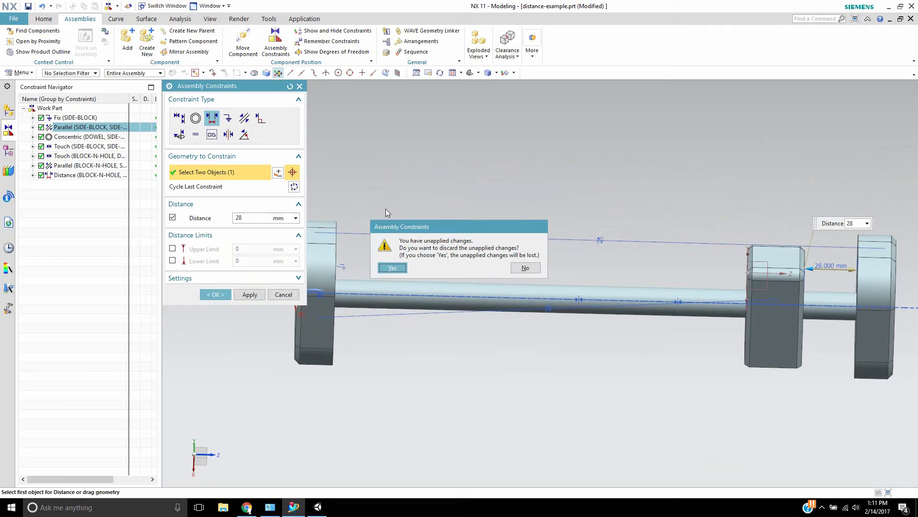
left_click(392, 269)
middle_click_drag(575, 189, 594, 200)
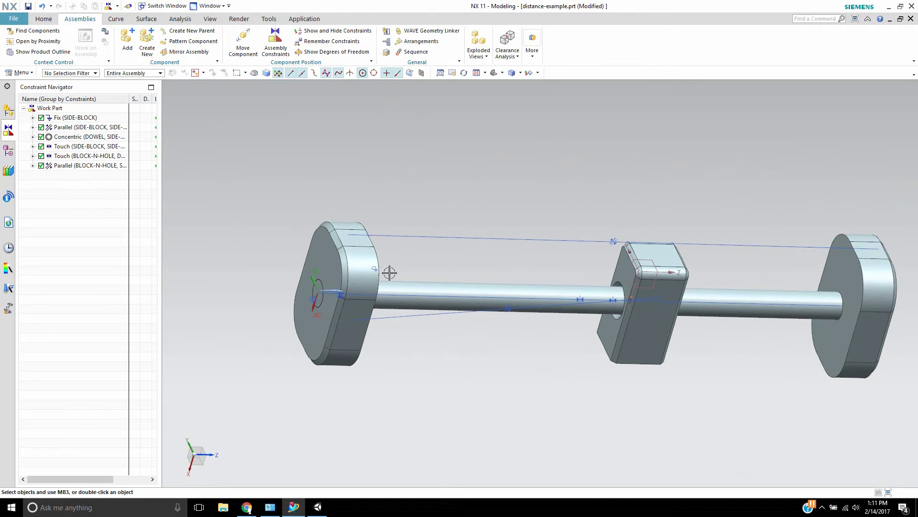
Measure the Simple Distance between the right and left side block faces, reading 275 mm.
middle_click_drag(888, 284, 575, 237)
middle_click_drag(541, 160, 624, 182)
left_click(180, 19)
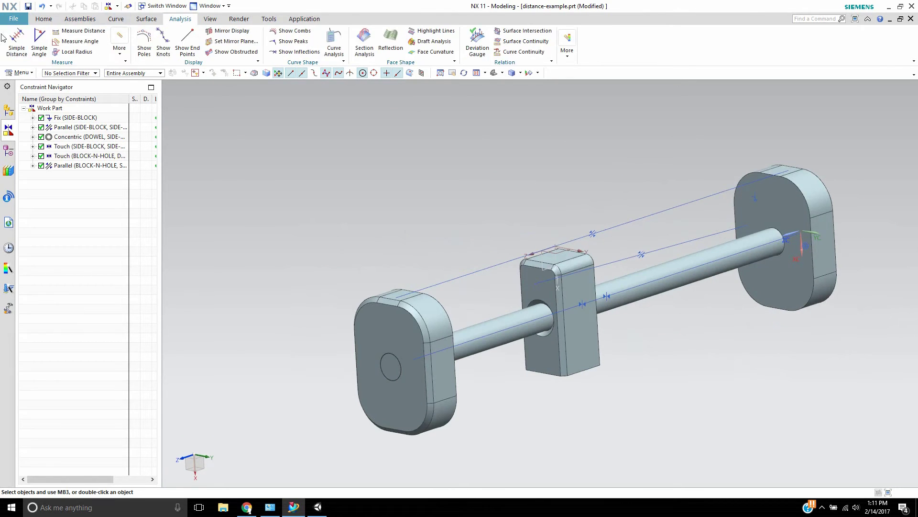
left_click(17, 42)
left_click(745, 179)
middle_click_drag(593, 105, 503, 162)
left_click(421, 254)
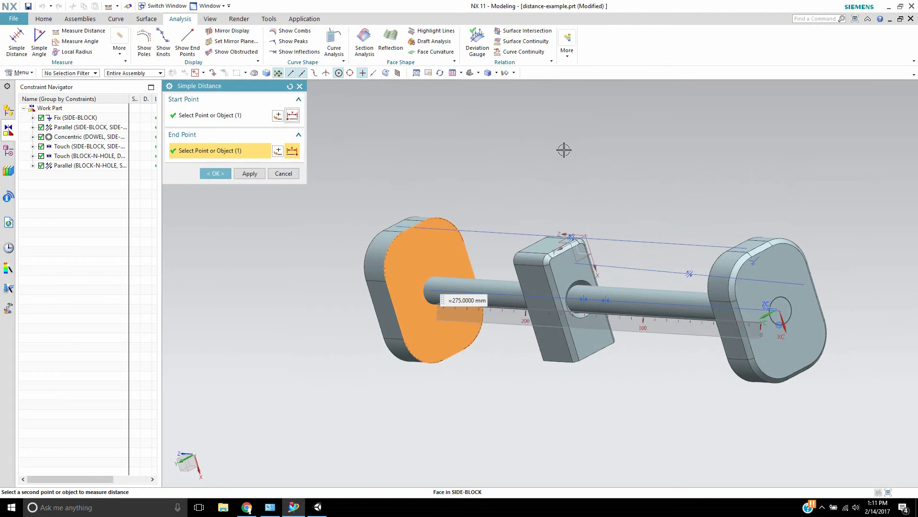
left_click(297, 174)
middle_click_drag(428, 185, 505, 310)
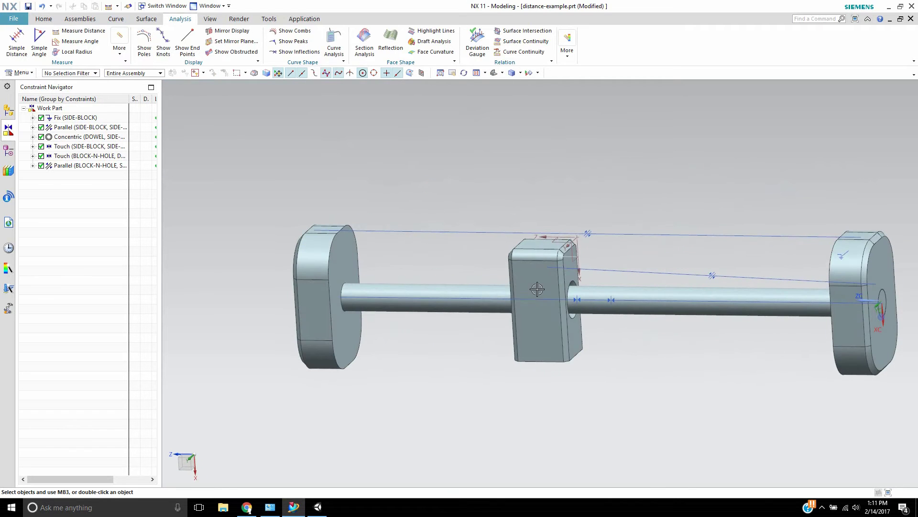
Make block-n-hole the work part and view its Block feature without changing it.
left_click(8, 150)
left_click(8, 110)
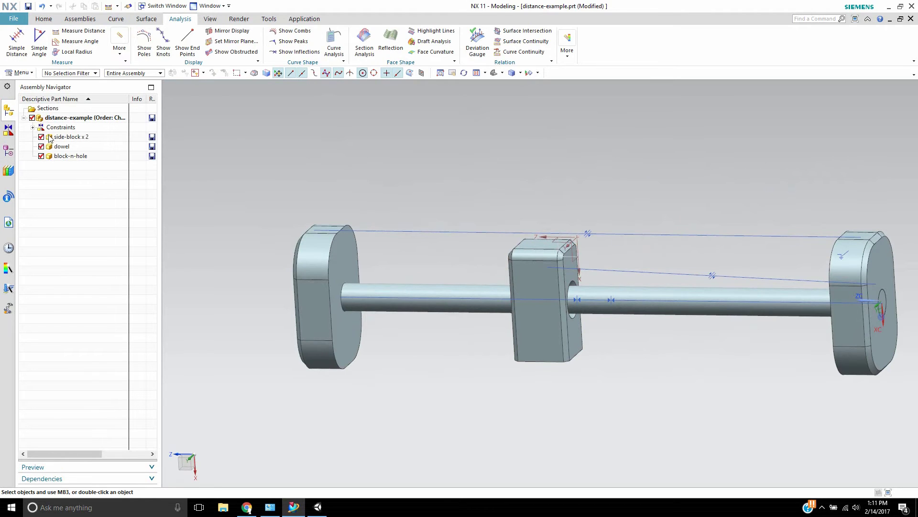
double_click(60, 158)
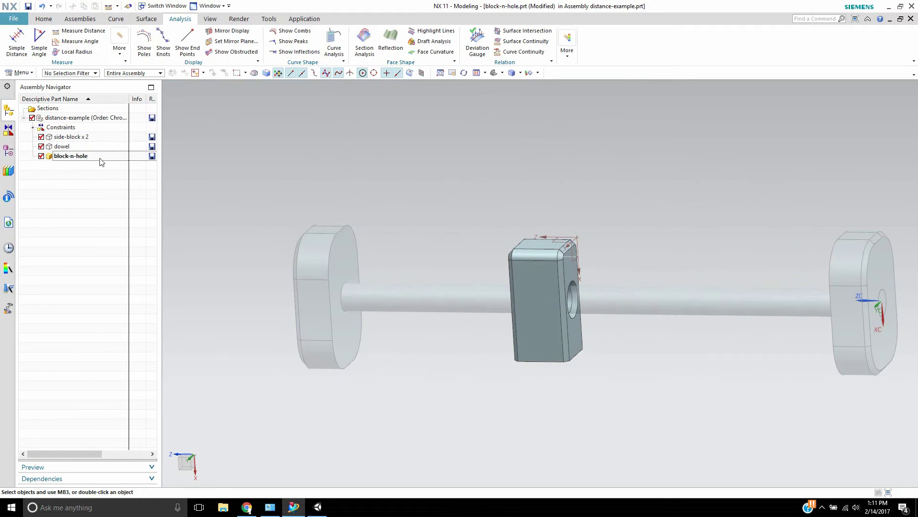
left_click(8, 151)
double_click(64, 156)
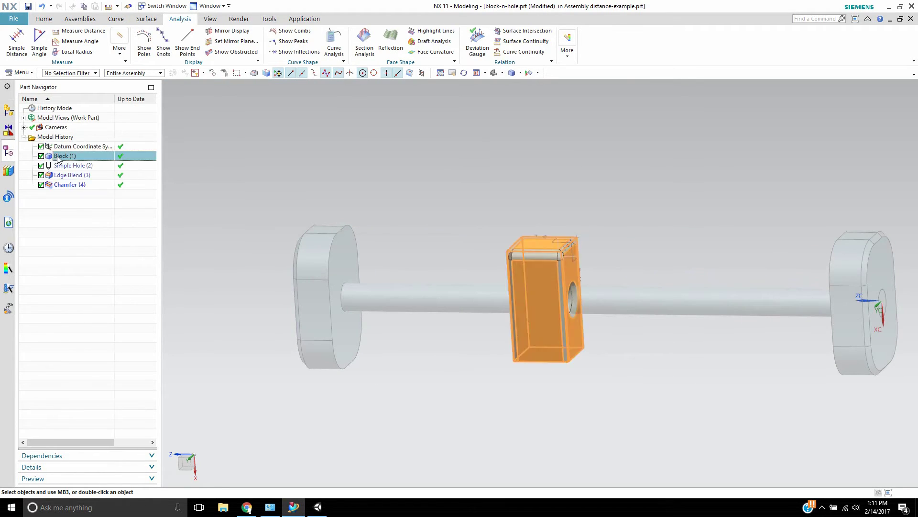
left_click(284, 284)
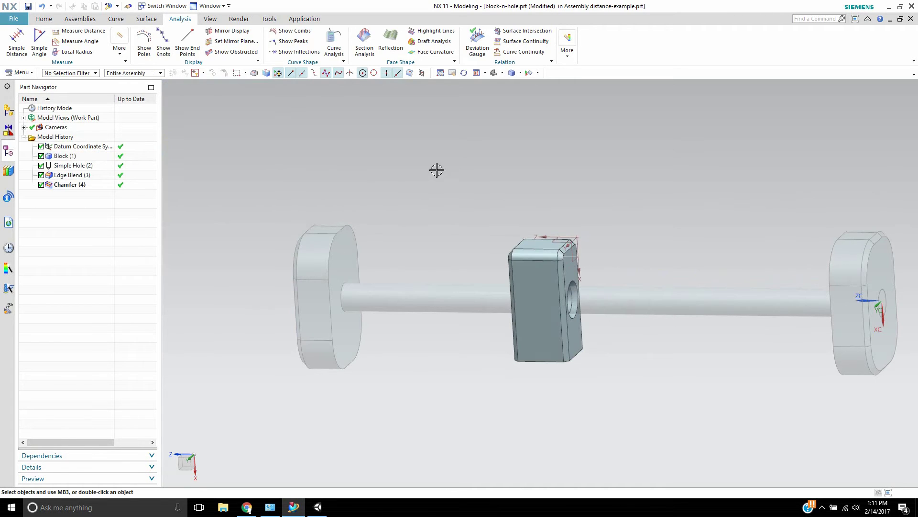
Make side-block, then the top-level distance-example assembly, the work part.
left_click(7, 111)
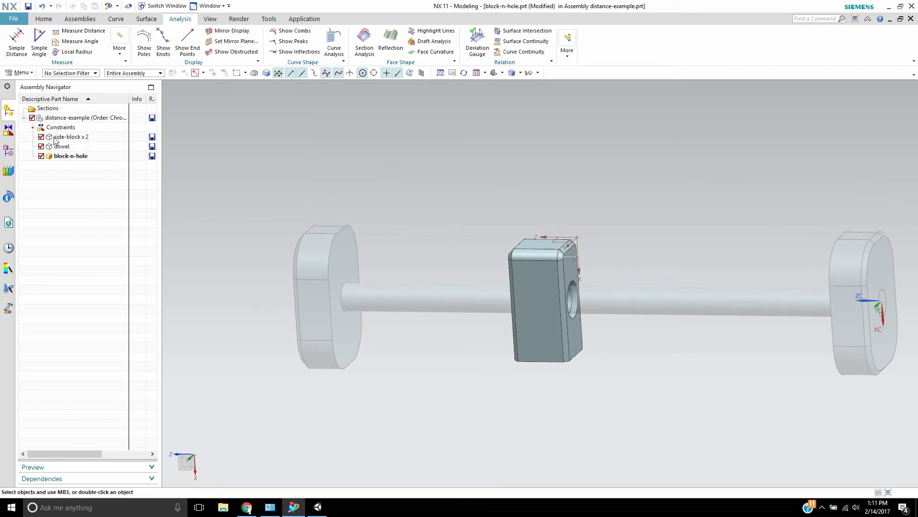
double_click(55, 138)
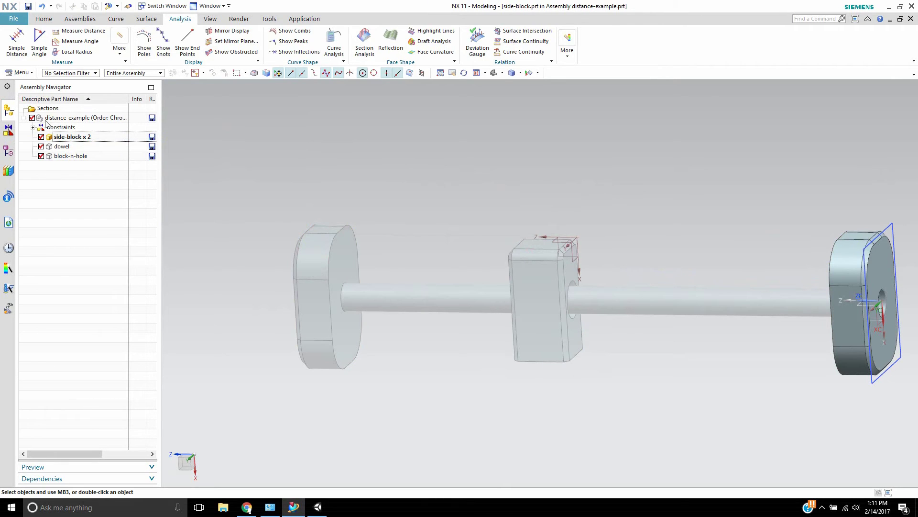
double_click(46, 119)
mouse_move(691, 193)
middle_mouse_down()
mouse_move(711, 182)
mouse_move(730, 189)
mouse_move(675, 194)
middle_mouse_up()
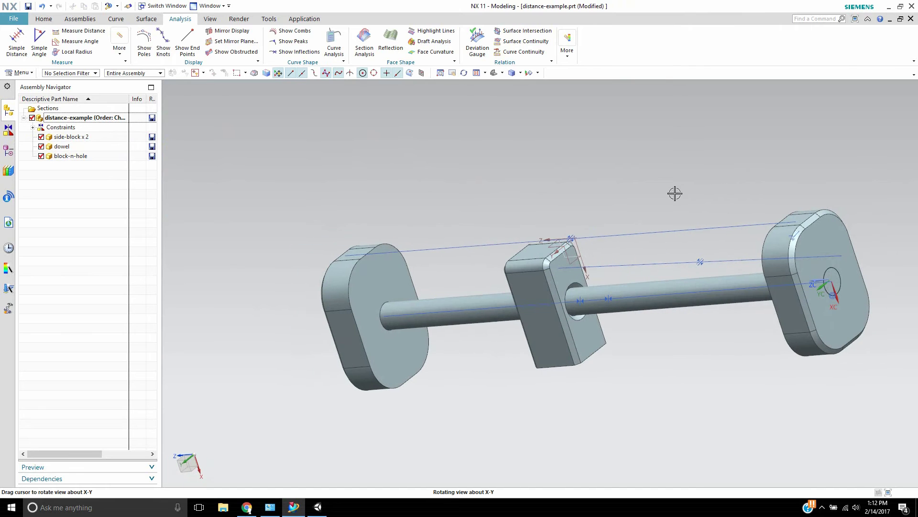
left_click(79, 18)
left_click(42, 20)
left_click(79, 19)
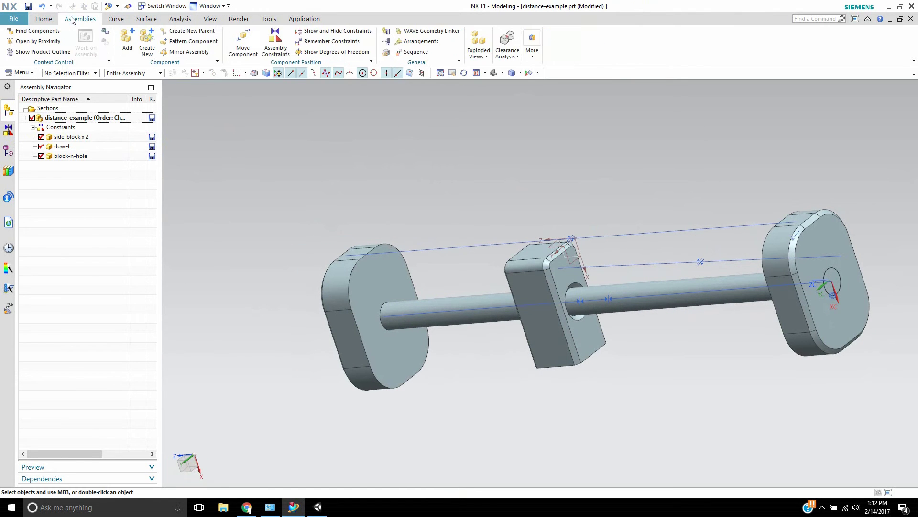
Create a 150 mm Distance constraint from the middle block face to the right end block, enabling Lower Limit.
left_click(276, 38)
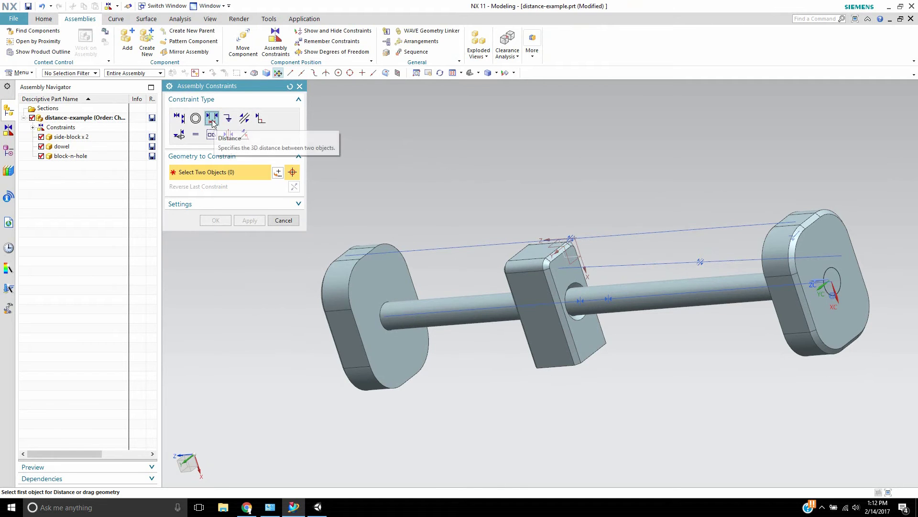
left_click(563, 271)
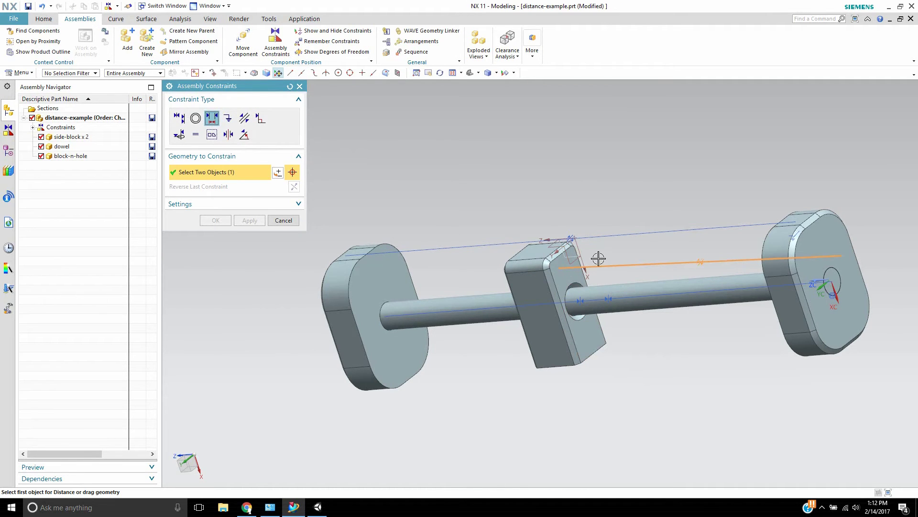
left_click(574, 276)
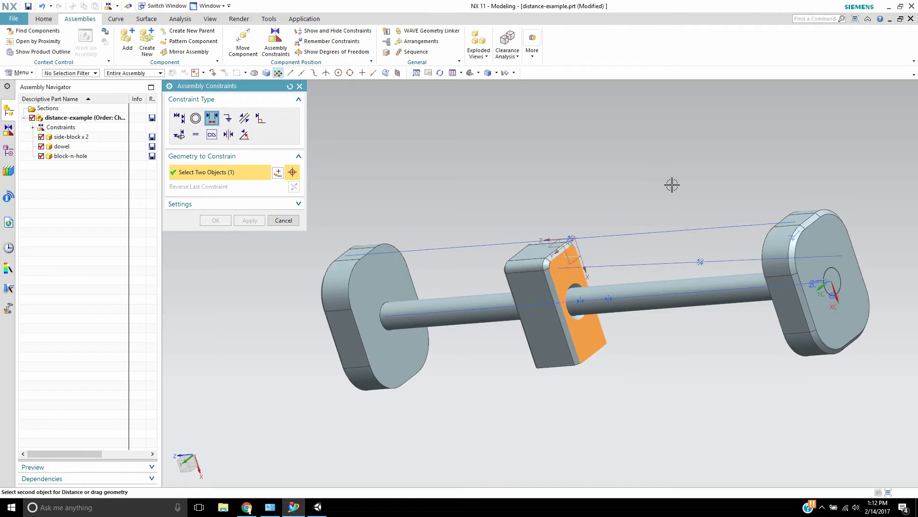
middle_click_drag(672, 184, 738, 203)
left_click(769, 277)
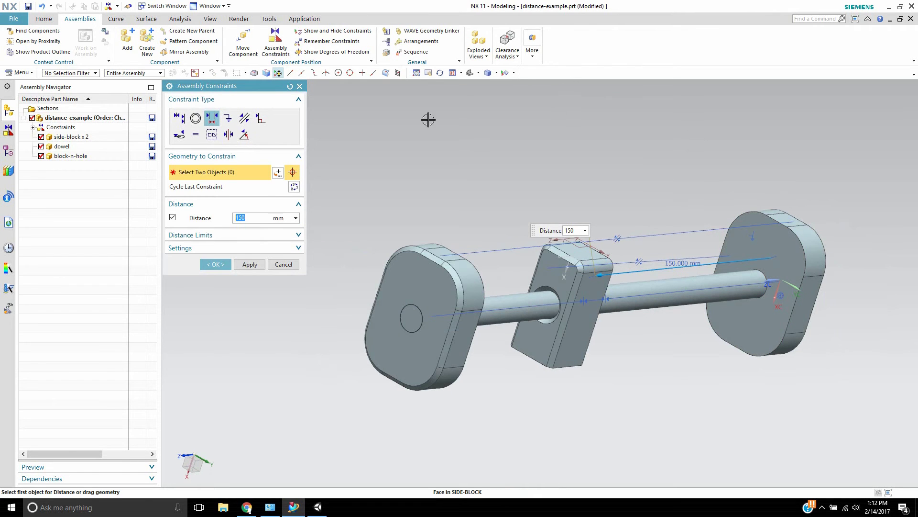
left_click(203, 235)
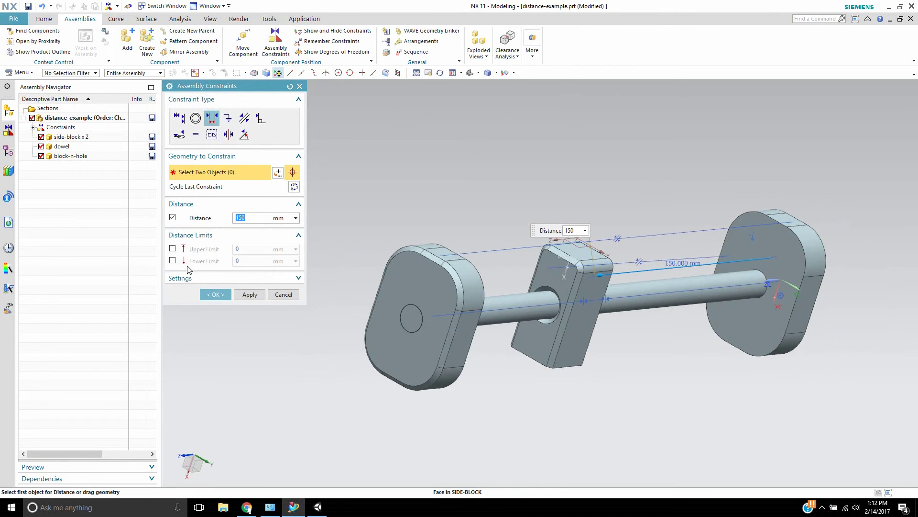
left_click(173, 261)
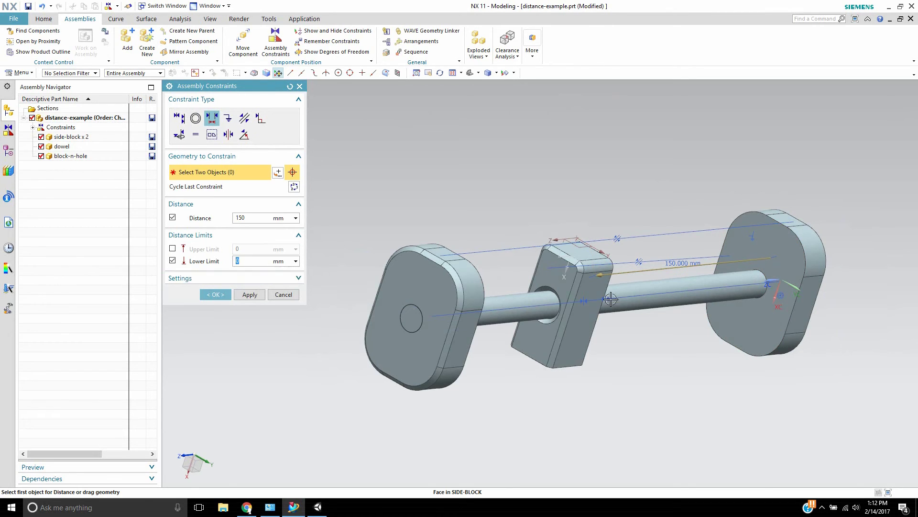
Set the lower limit to 0 mm and slide the block along the dowel to test it.
middle_click_drag(658, 142, 625, 170)
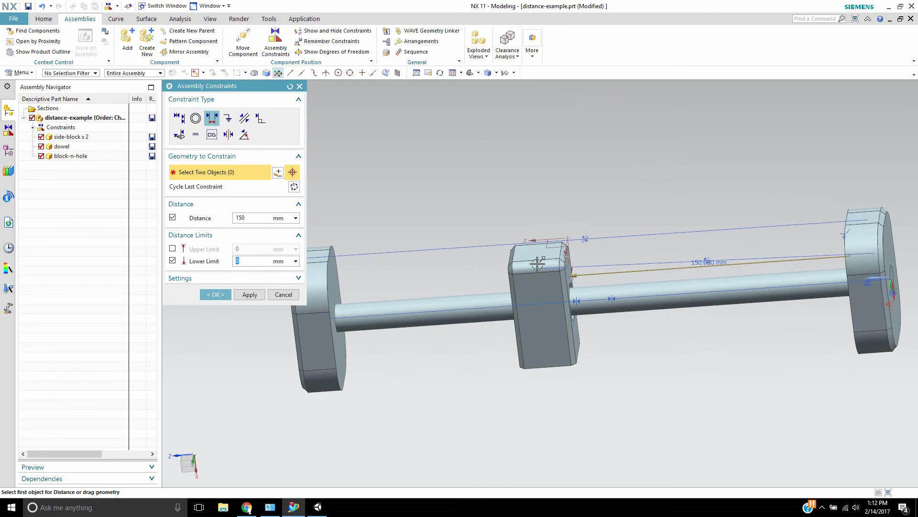
mouse_move(587, 282)
left_mouse_down()
mouse_move(611, 270)
mouse_move(828, 251)
mouse_move(699, 253)
mouse_move(856, 251)
mouse_move(779, 250)
mouse_move(880, 234)
mouse_move(756, 241)
mouse_move(887, 247)
mouse_move(876, 255)
mouse_move(912, 249)
mouse_move(591, 265)
left_mouse_up()
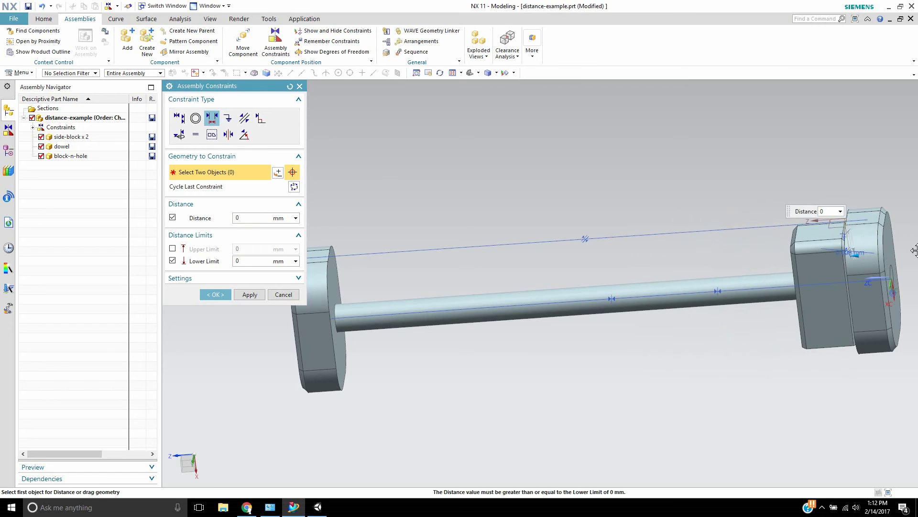
left_click(248, 262)
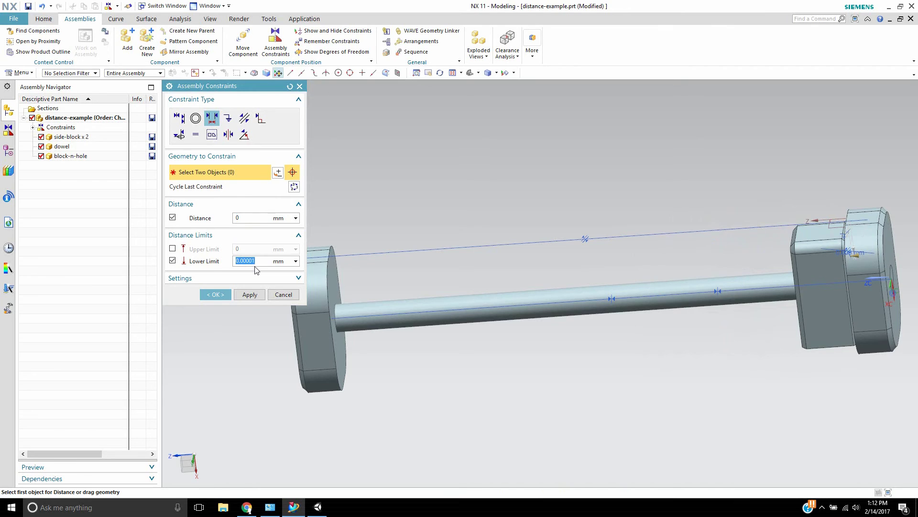
left_click_drag(843, 256, 794, 258)
left_click_drag(255, 260, 248, 261)
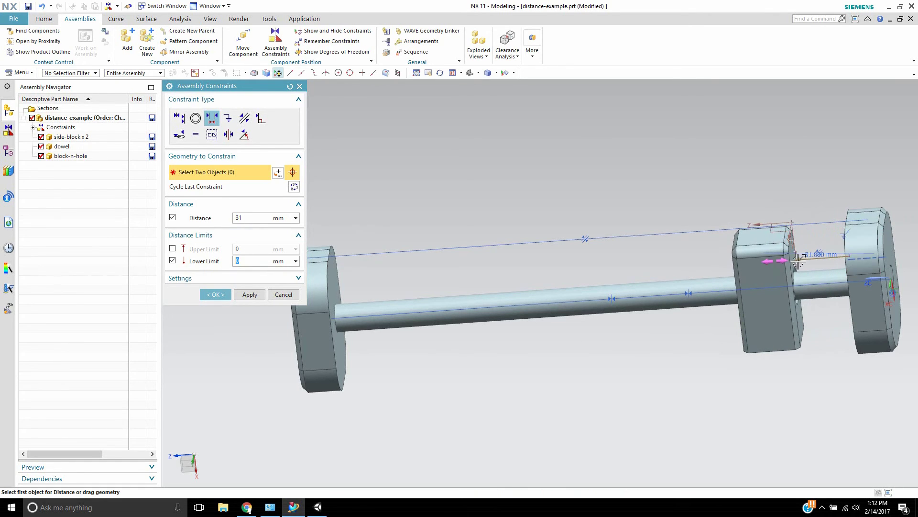
left_click_drag(796, 262, 647, 292)
left_click_drag(390, 342, 466, 329)
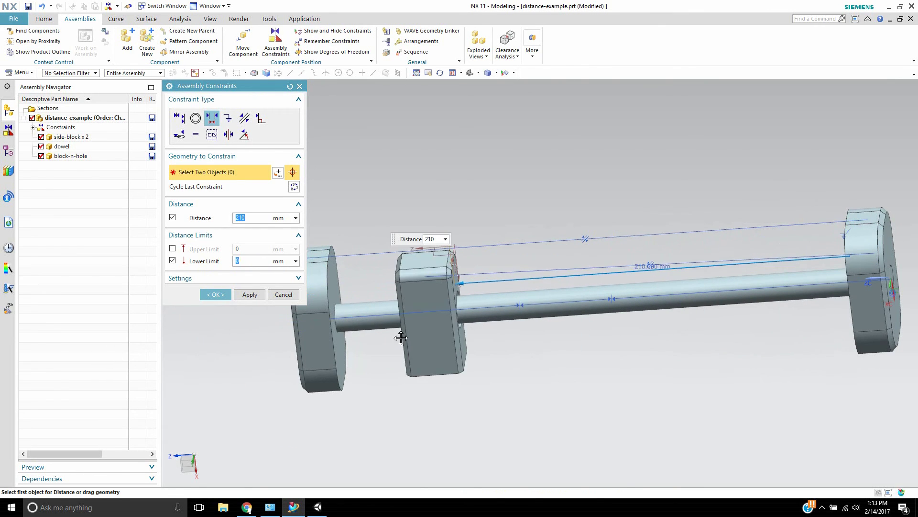
left_click_drag(460, 283, 481, 282)
Enable a 245 mm upper limit and drag the block to confirm it stops there.
left_click(172, 248)
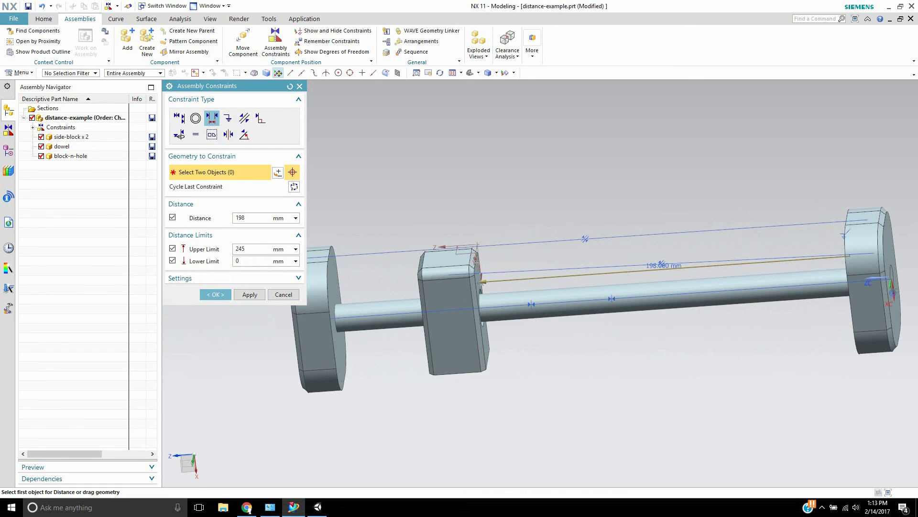
left_click_drag(482, 282, 612, 296)
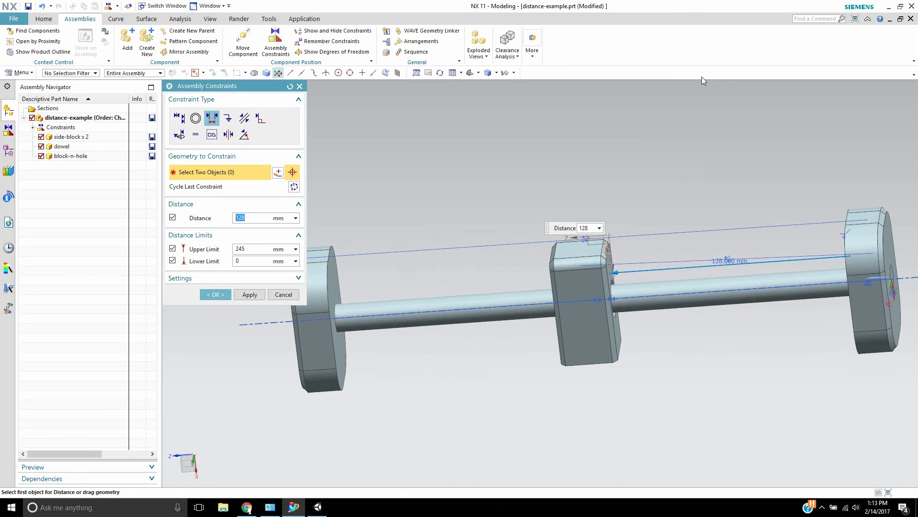